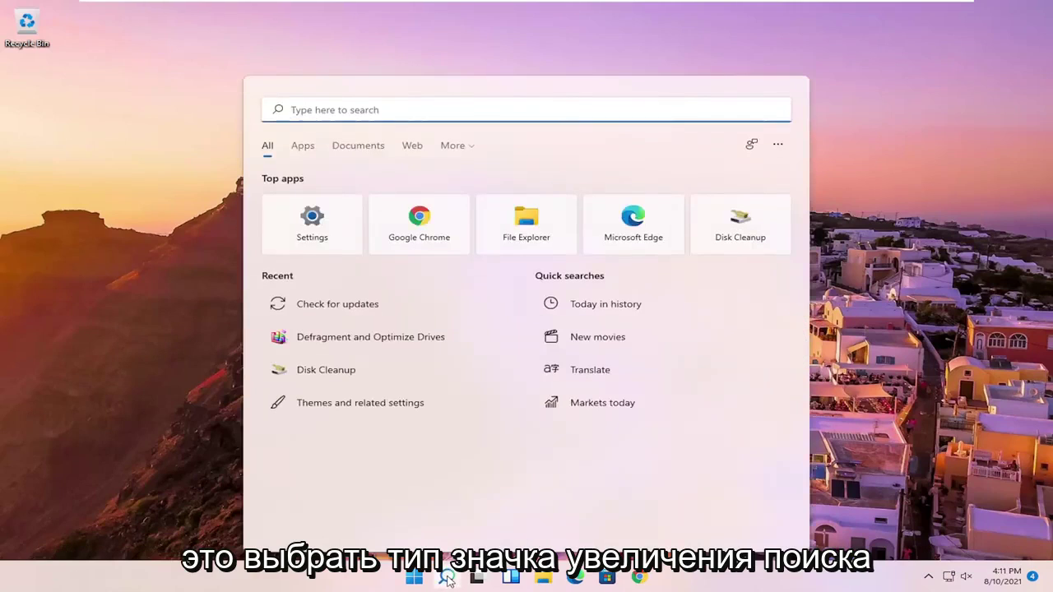
# Step: Launch Voice Recorder by searching 'voice recorder' and allow it microphone access
pyautogui.write('voice ')
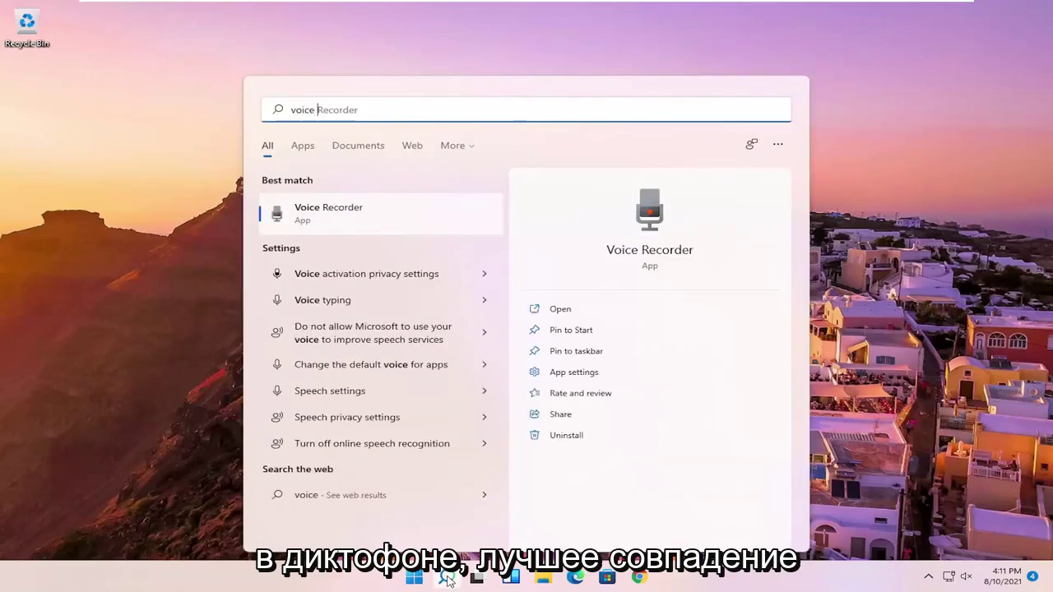
pyautogui.write('recorder')
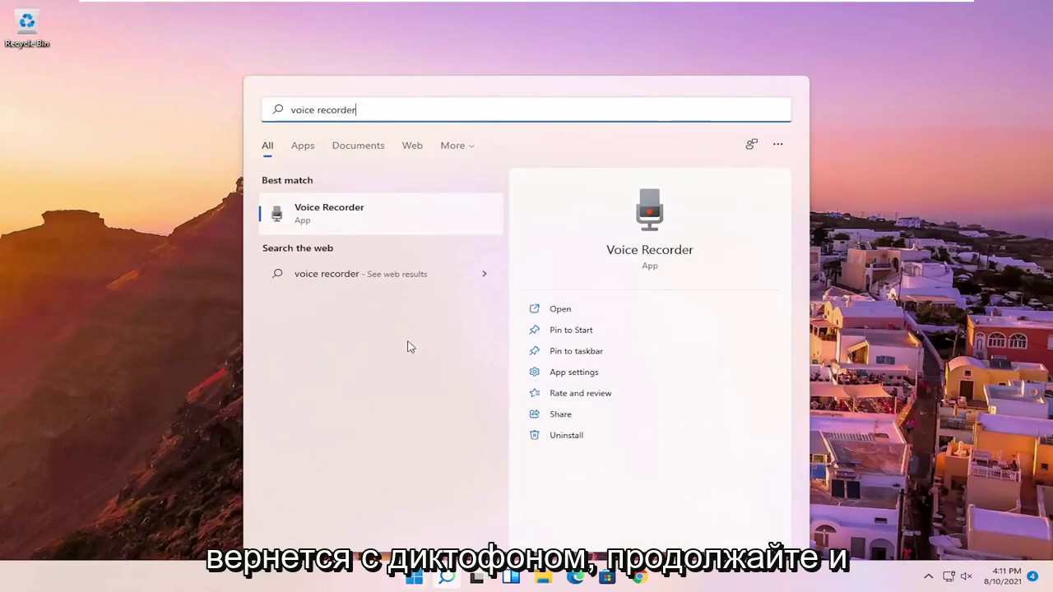
pyautogui.click(355, 216)
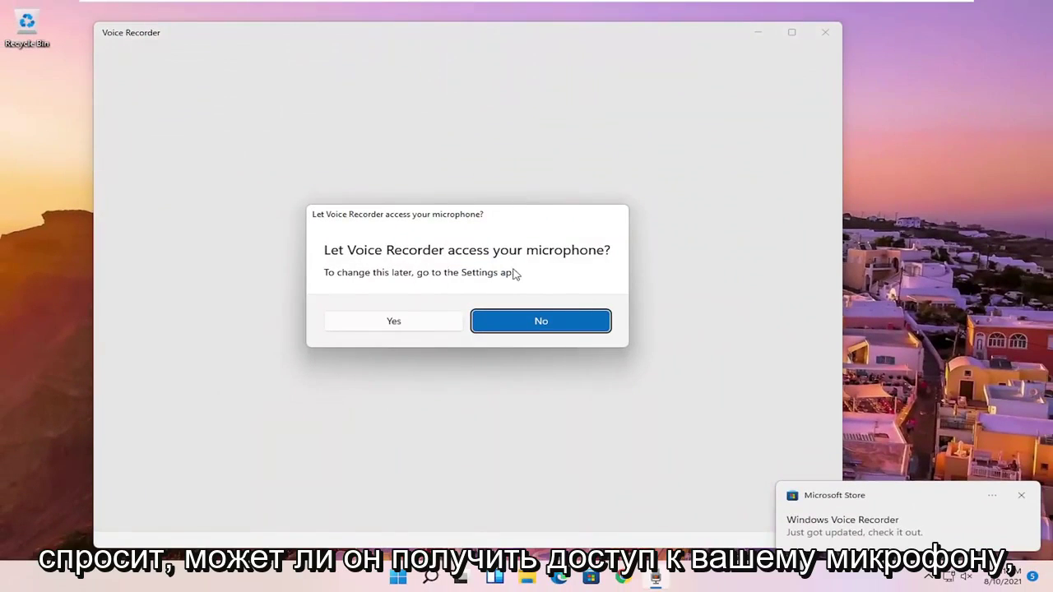
pyautogui.click(382, 329)
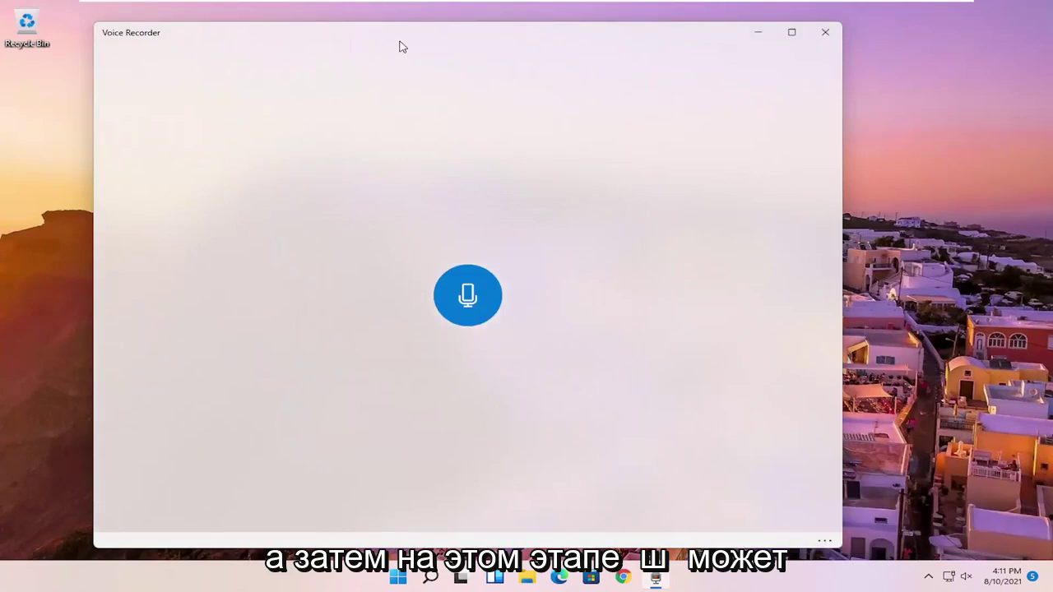
# Step: Record a 13-second clip with markers at 0:08, 0:10 and 0:11, then stop
pyautogui.moveTo(400, 45); pyautogui.dragTo(458, 40)
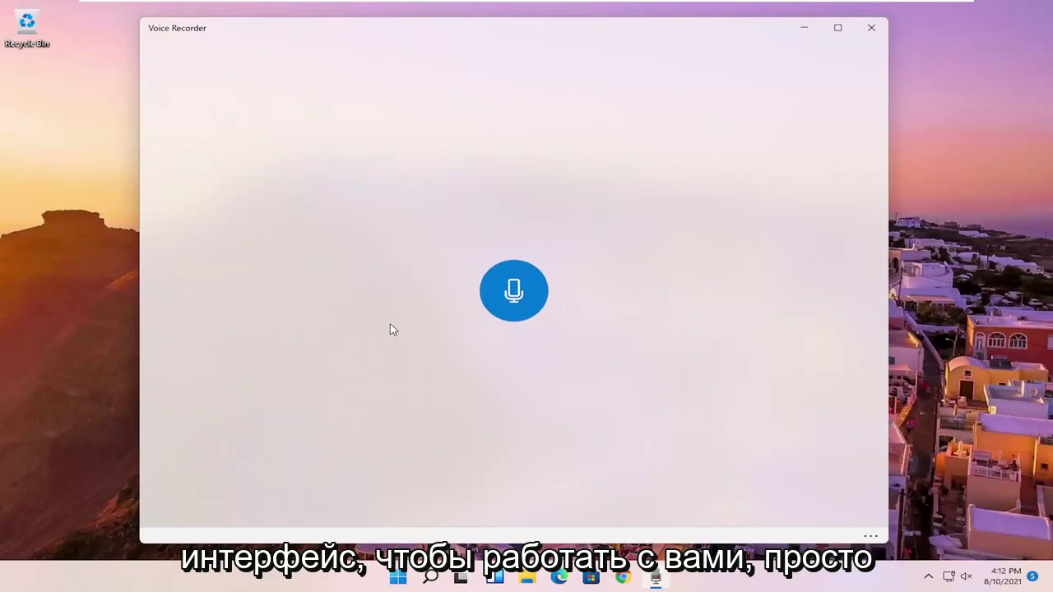
pyautogui.click(507, 290)
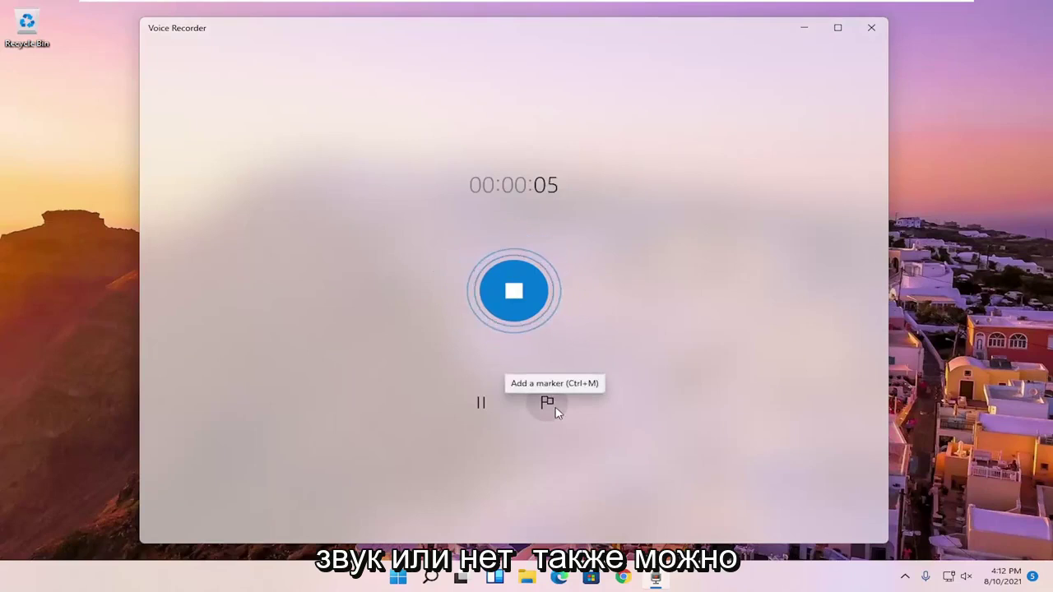
pyautogui.click(481, 407)
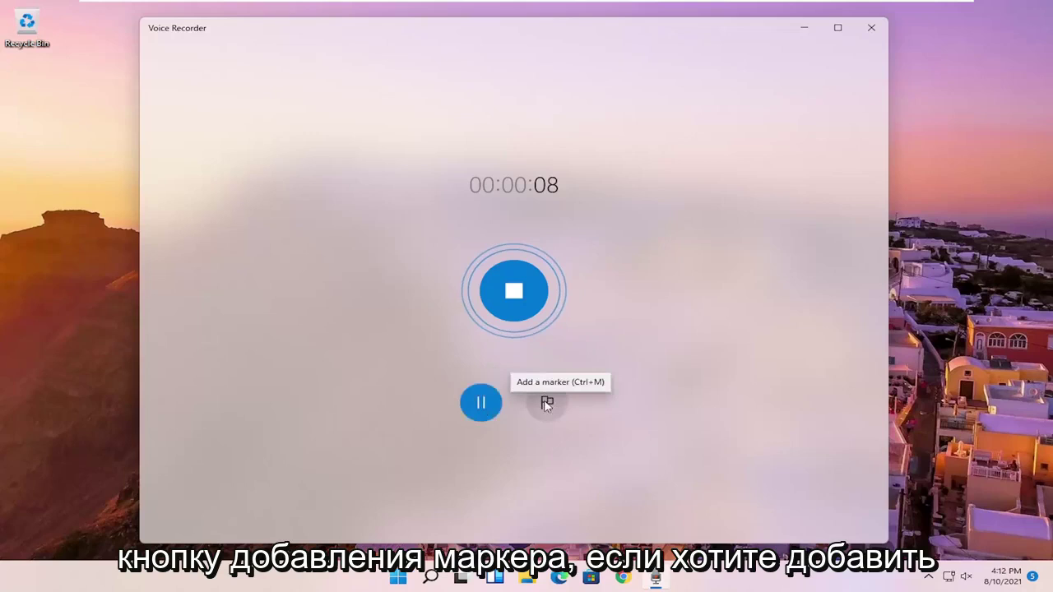
pyautogui.click(545, 387)
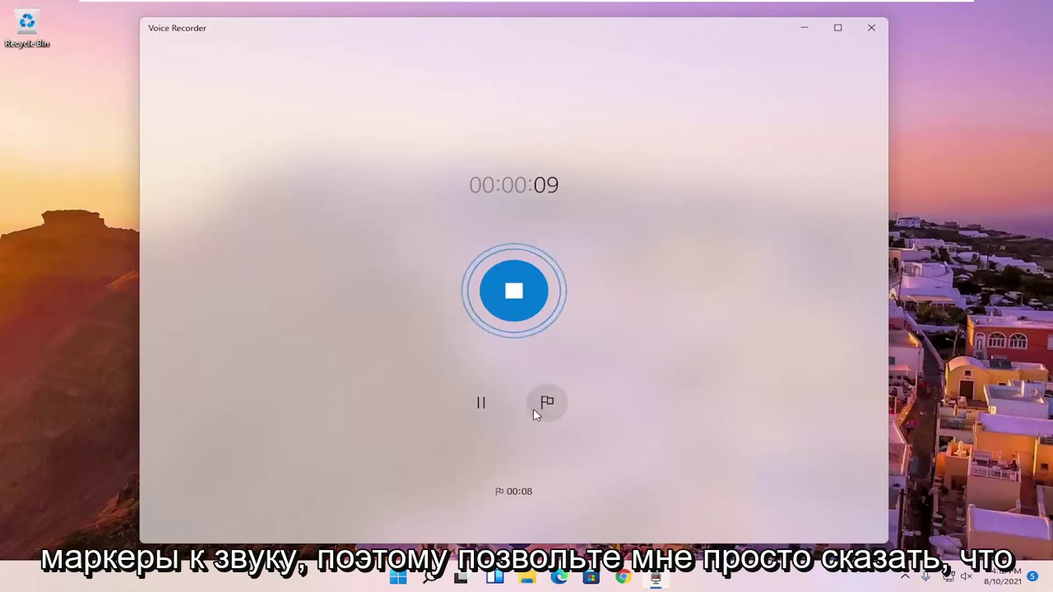
pyautogui.click(547, 408)
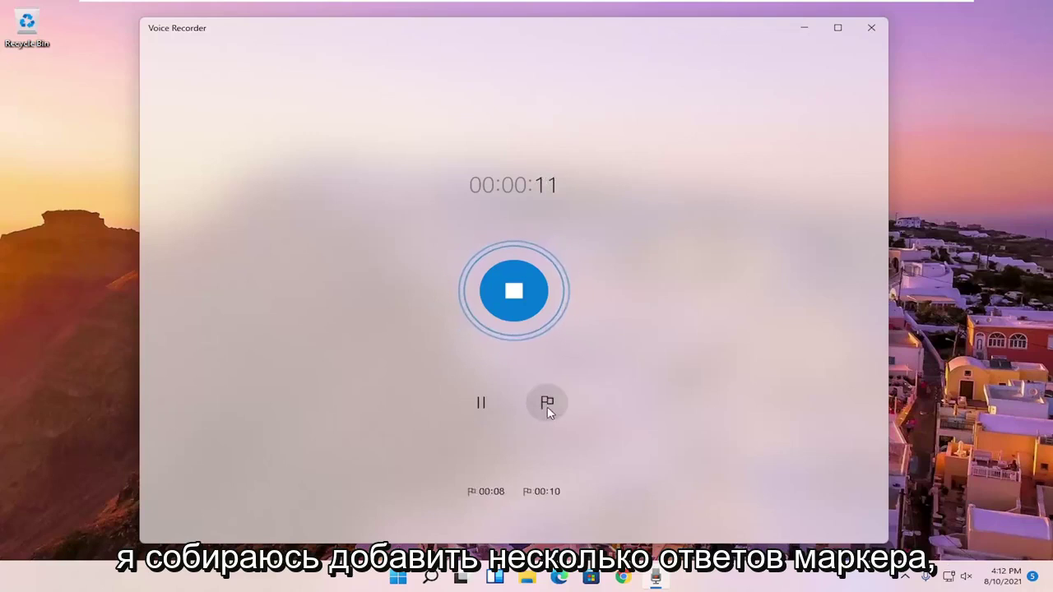
pyautogui.click(546, 407)
pyautogui.click(483, 415)
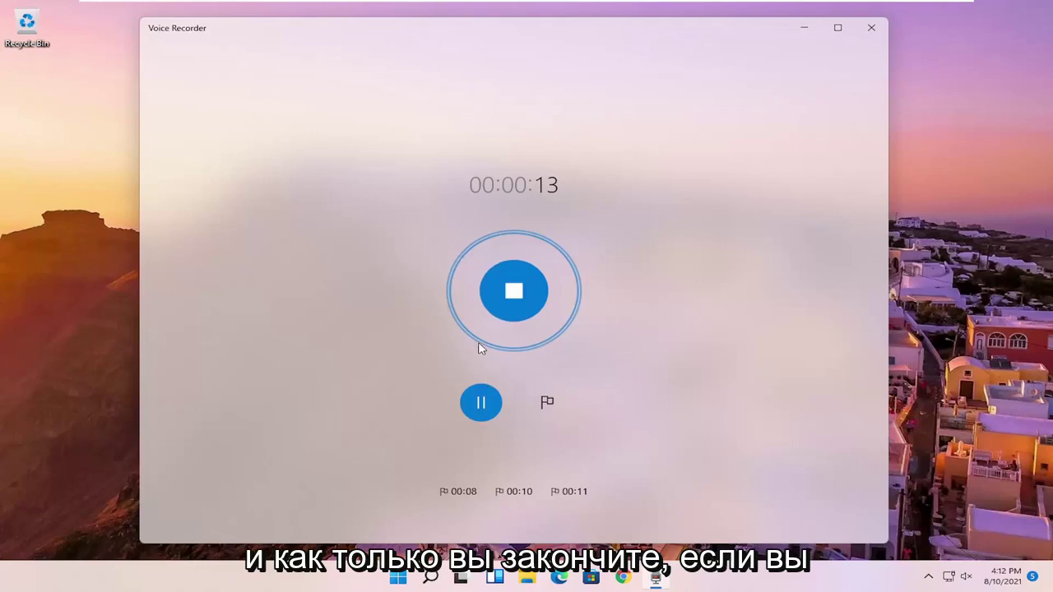
pyautogui.click(508, 293)
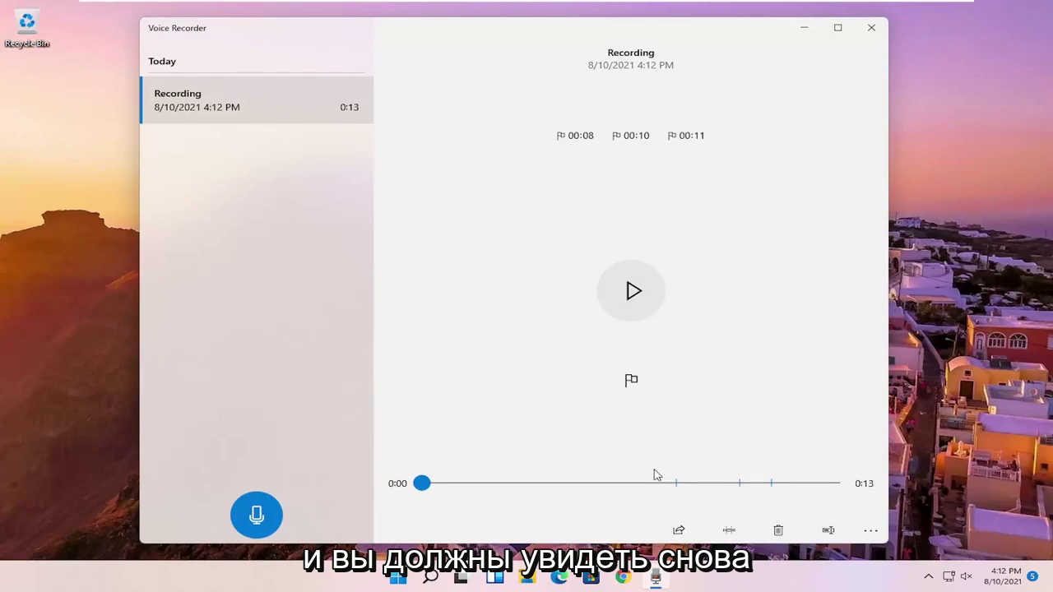
# Step: Pause playback and jump through the 0:11, 0:10 and 0:08 markers, ending at 0:08
pyautogui.click(638, 305)
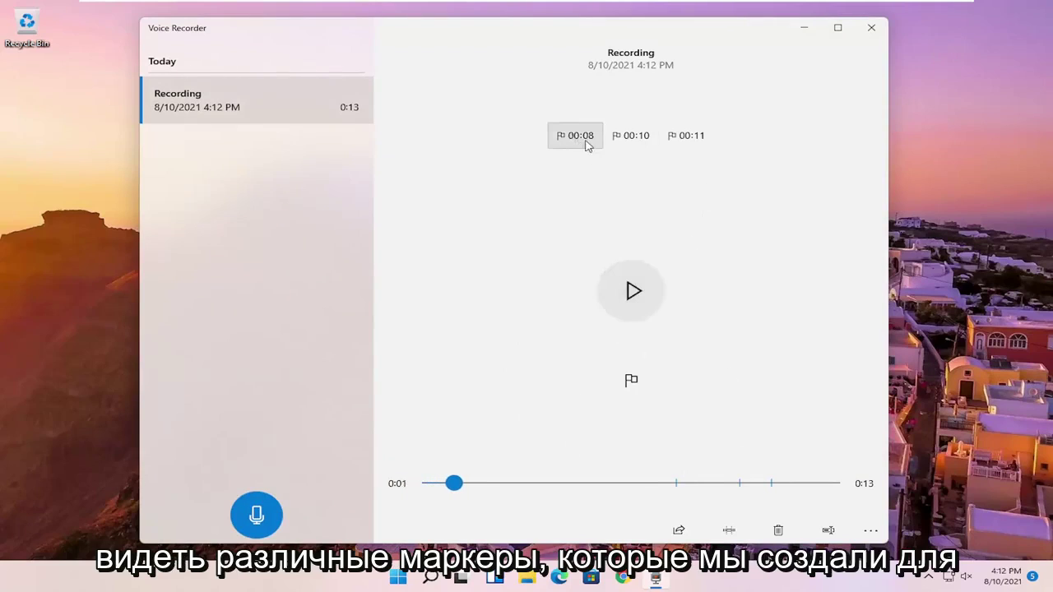
pyautogui.click(695, 141)
pyautogui.click(623, 138)
pyautogui.click(566, 142)
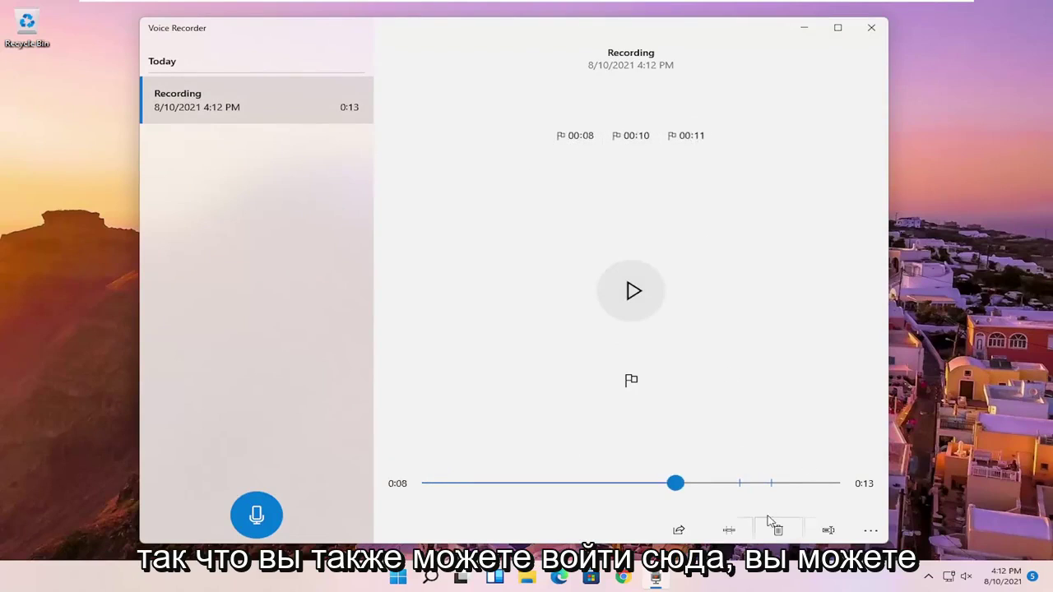
# Step: Check the clip's sharing options, leaving Nearby sharing off, and dismiss them
pyautogui.click(678, 533)
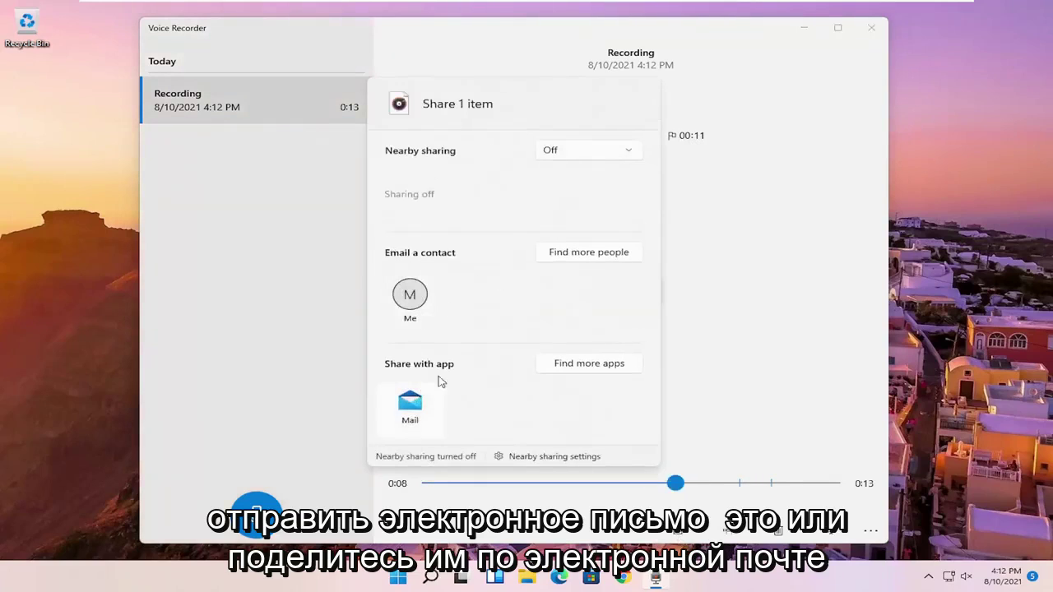
pyautogui.click(569, 155)
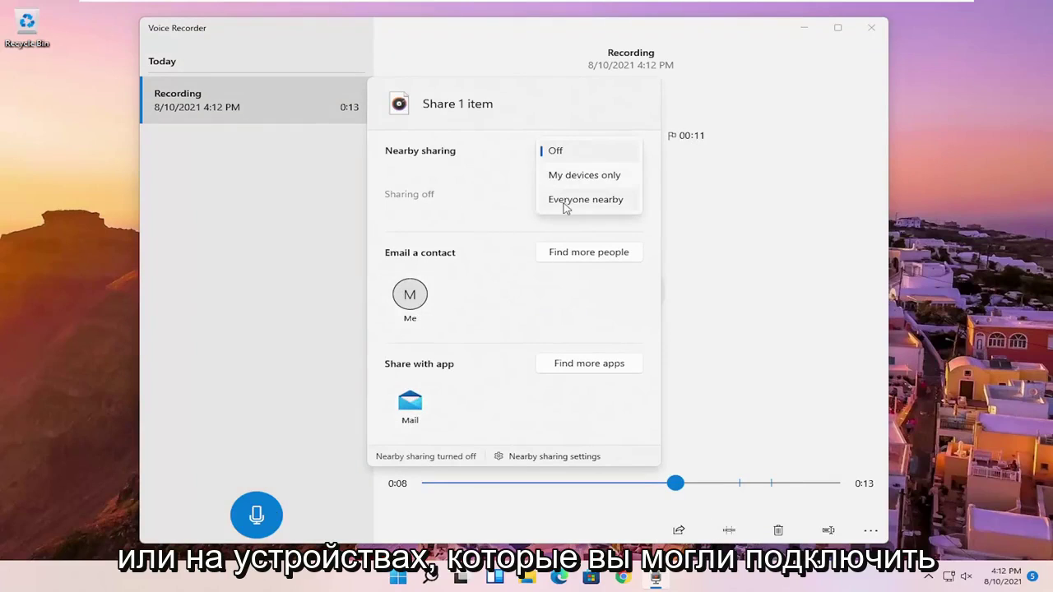
pyautogui.press('Escape')
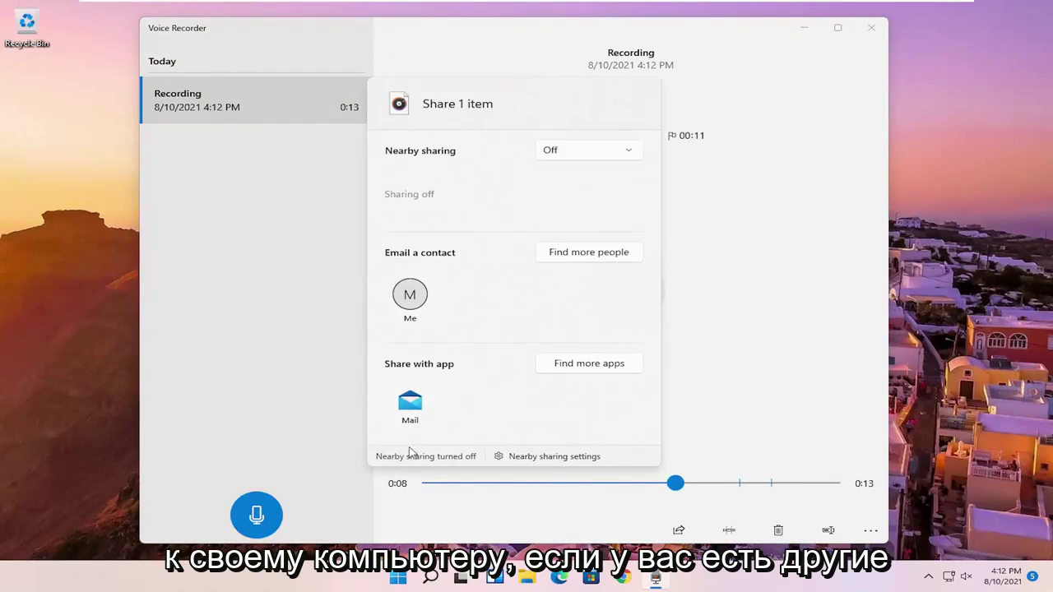
pyautogui.click(255, 366)
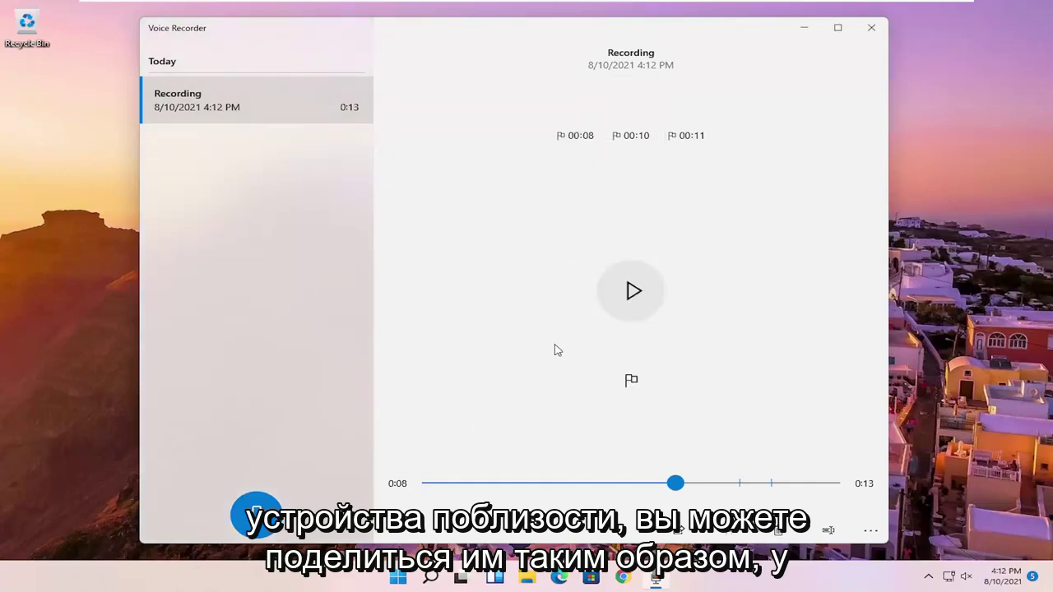
# Step: Save the trim with the start at the beginning, keeping the full 0:13, and resume playback
pyautogui.click(732, 531)
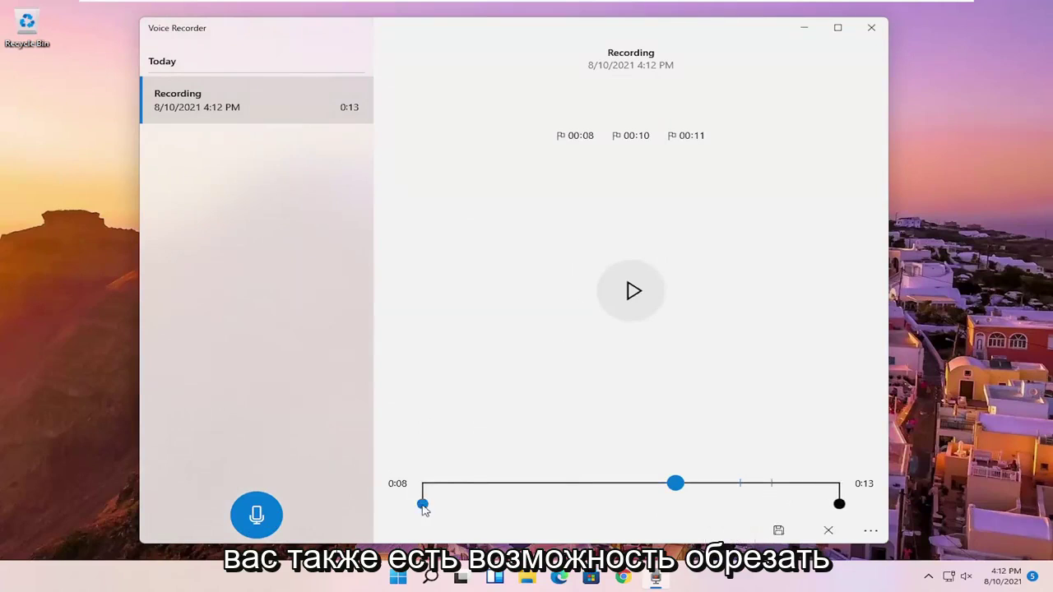
pyautogui.moveTo(423, 504)
pyautogui.mouseDown()
pyautogui.moveTo(446, 503)
pyautogui.moveTo(422, 503)
pyautogui.mouseUp()
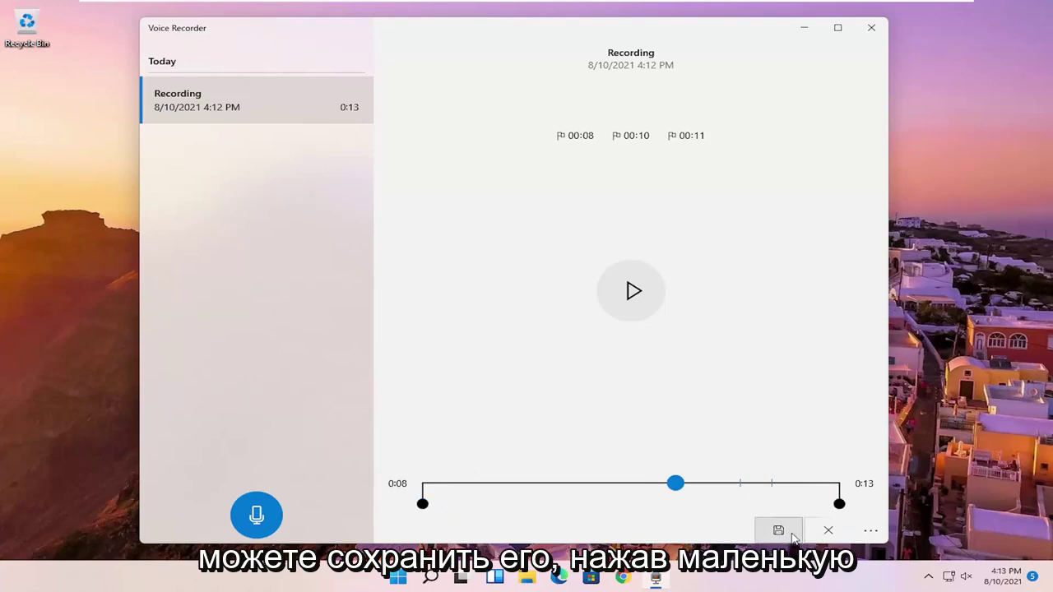
pyautogui.click(778, 531)
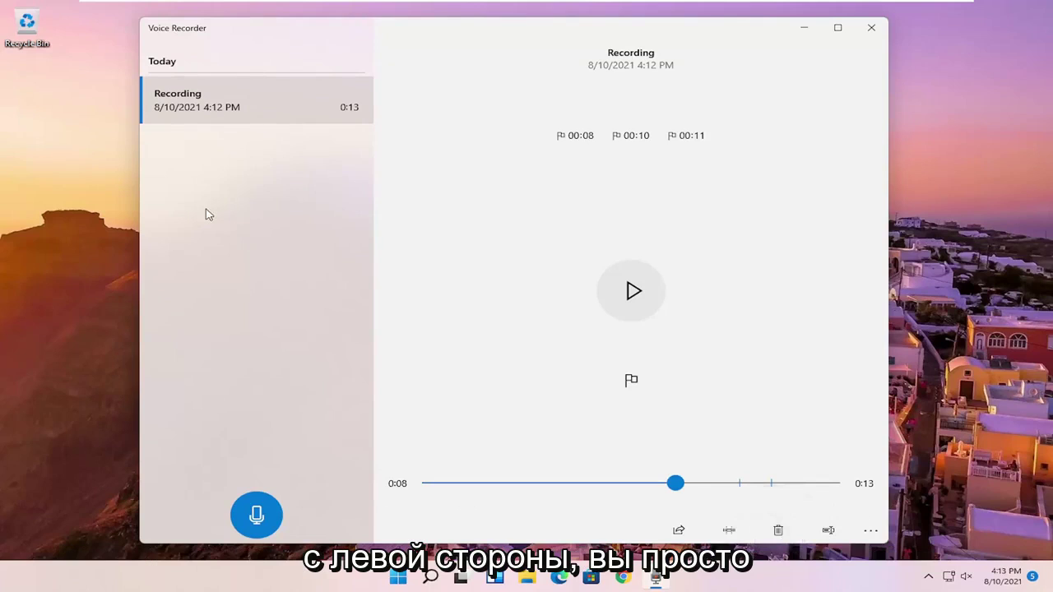
pyautogui.click(247, 99)
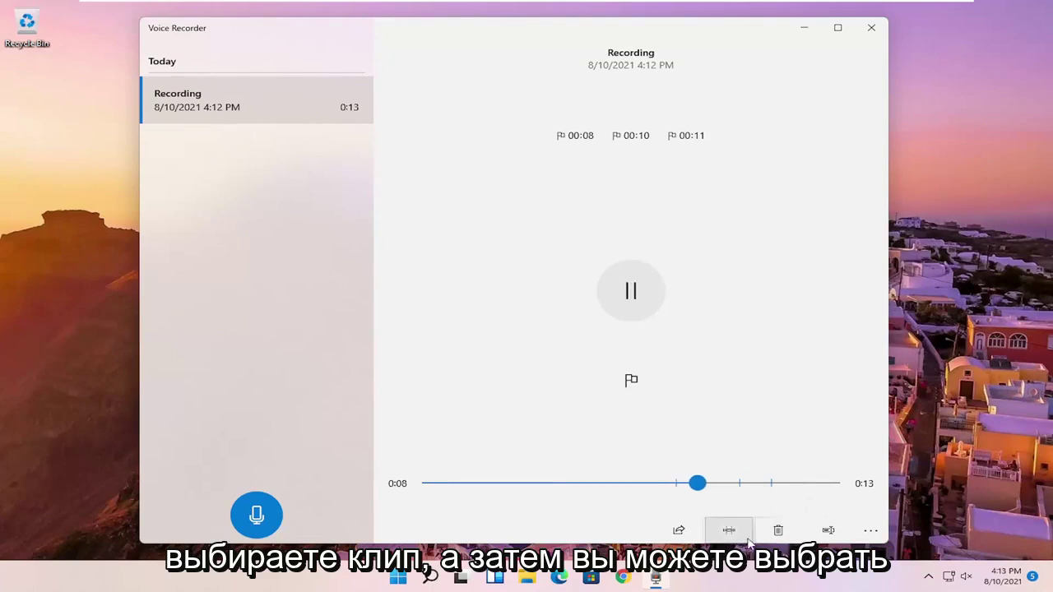
# Step: Replace the name 'Recording' with 'What The Clip Is' on the 13-second clip
pyautogui.click(842, 533)
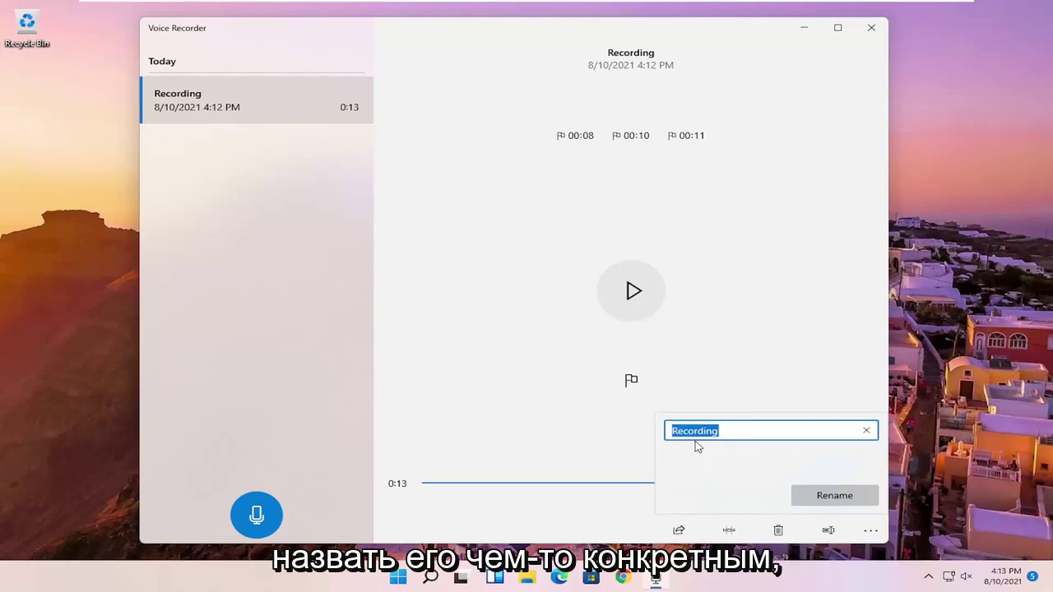
pyautogui.press('BackSpace')
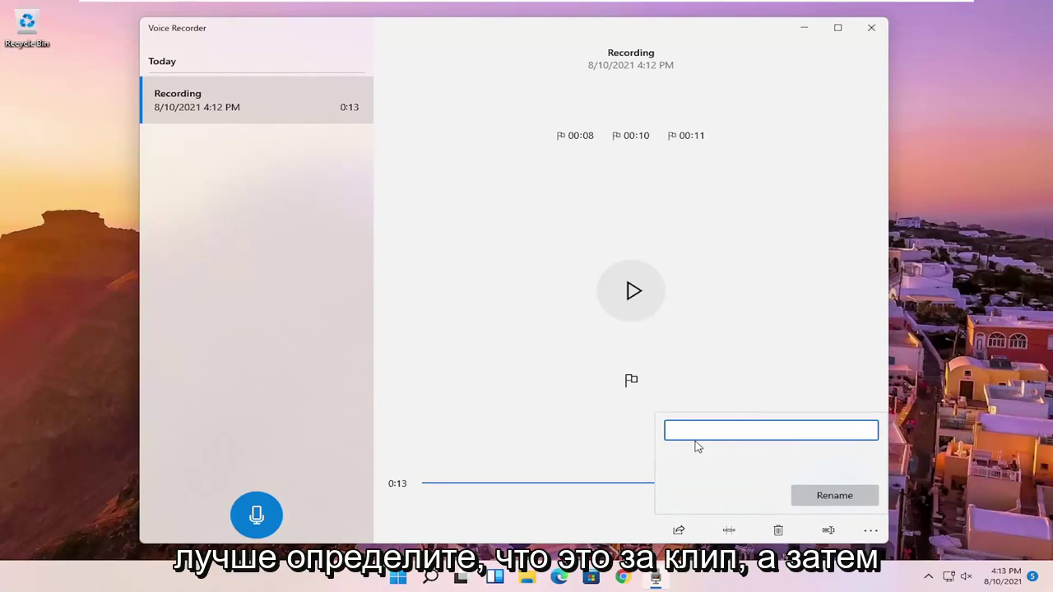
pyautogui.write('s')
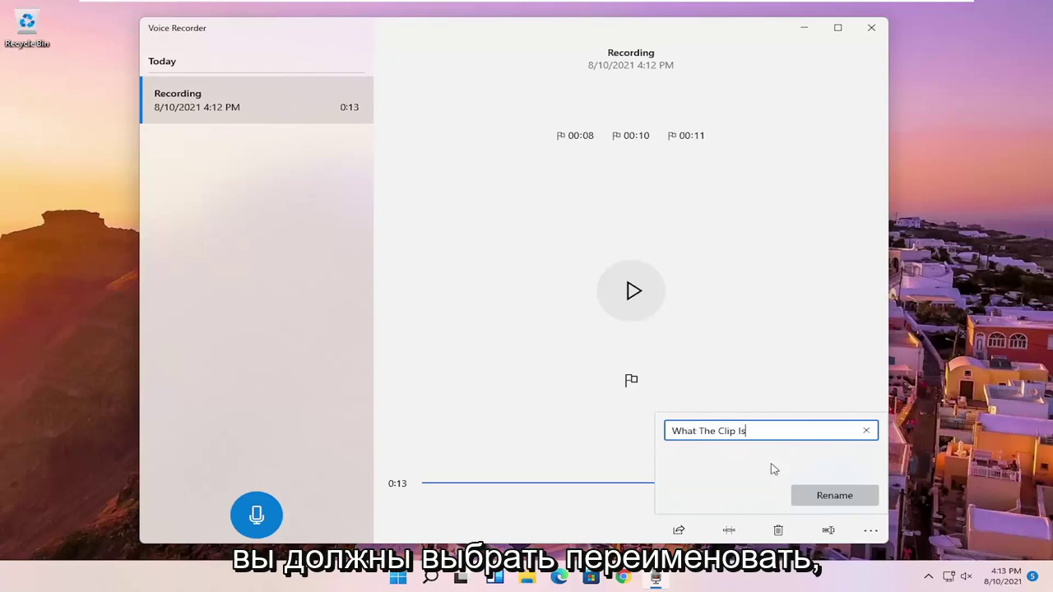
pyautogui.click(837, 495)
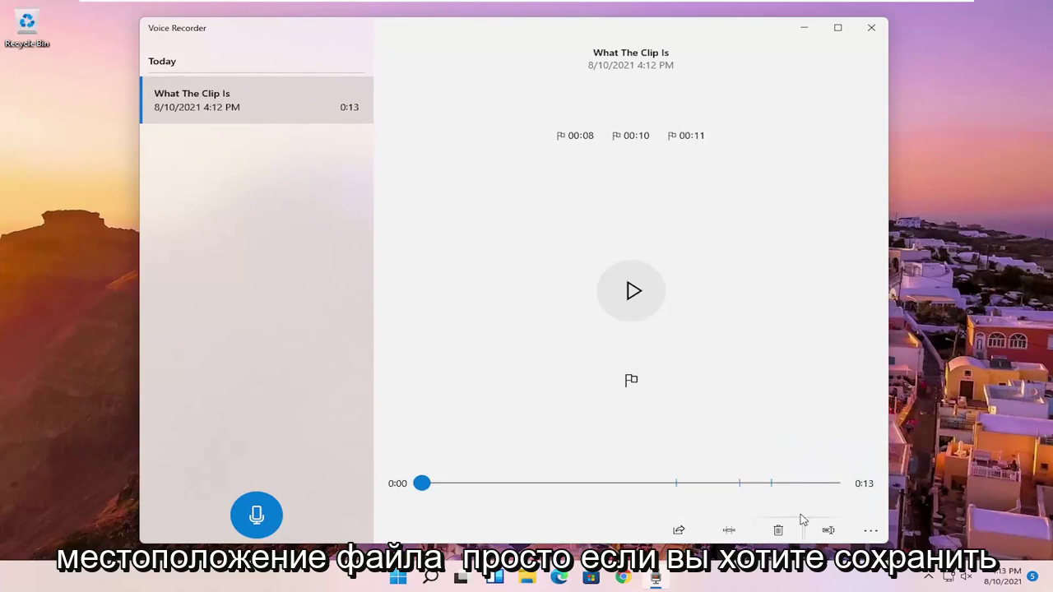
pyautogui.click(872, 531)
pyautogui.click(873, 529)
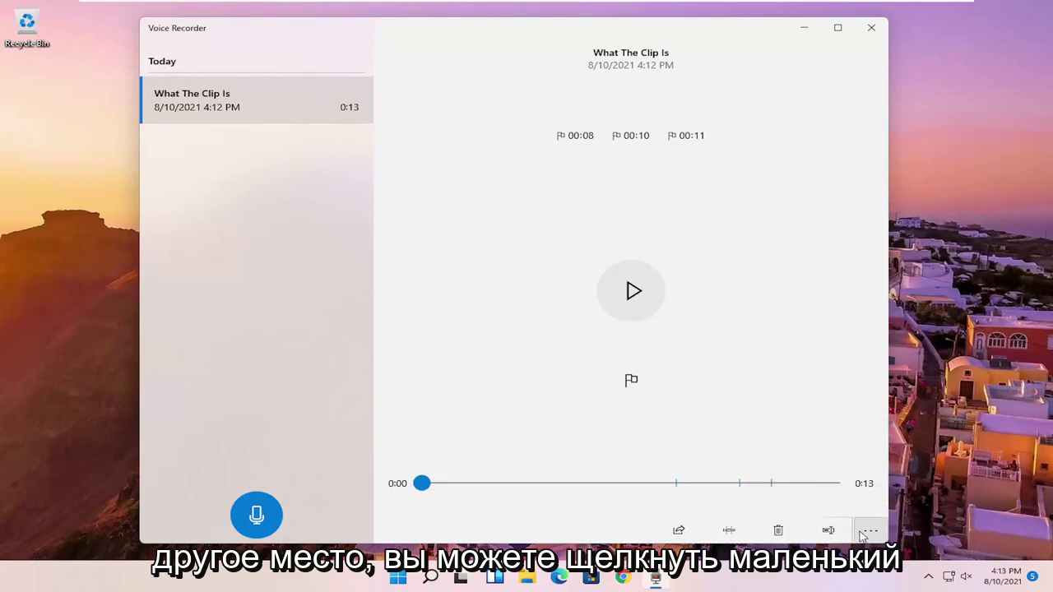
pyautogui.click(872, 533)
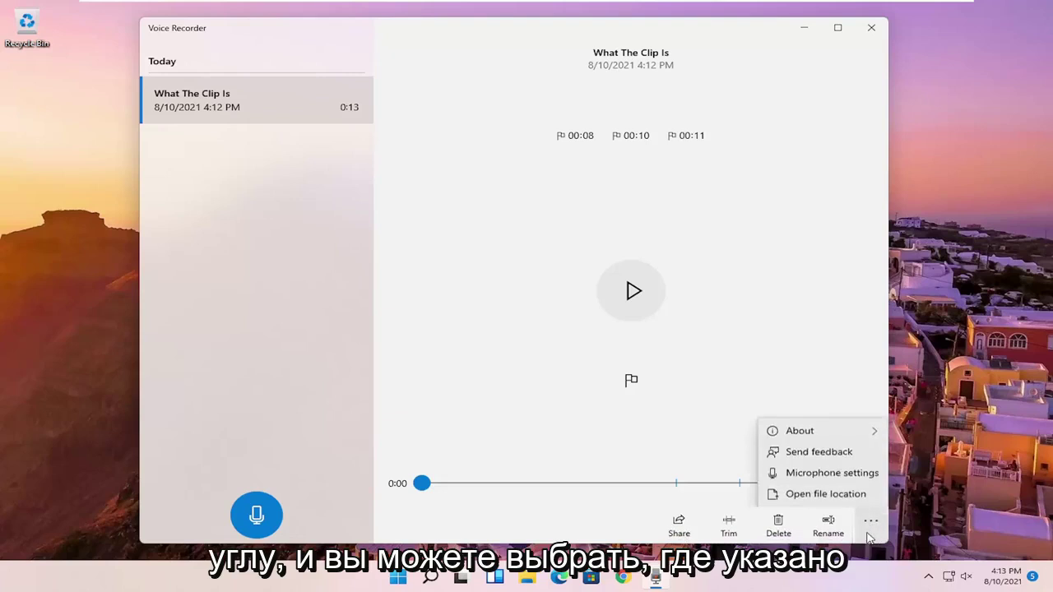
pyautogui.click(832, 494)
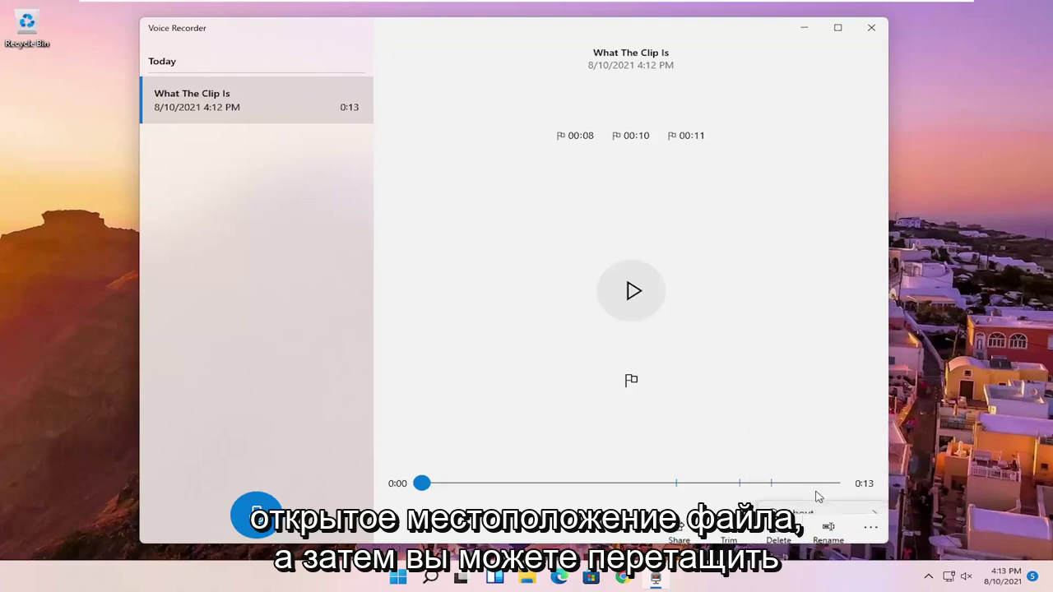
pyautogui.moveTo(289, 214); pyautogui.dragTo(325, 218)
pyautogui.rightClick(298, 213)
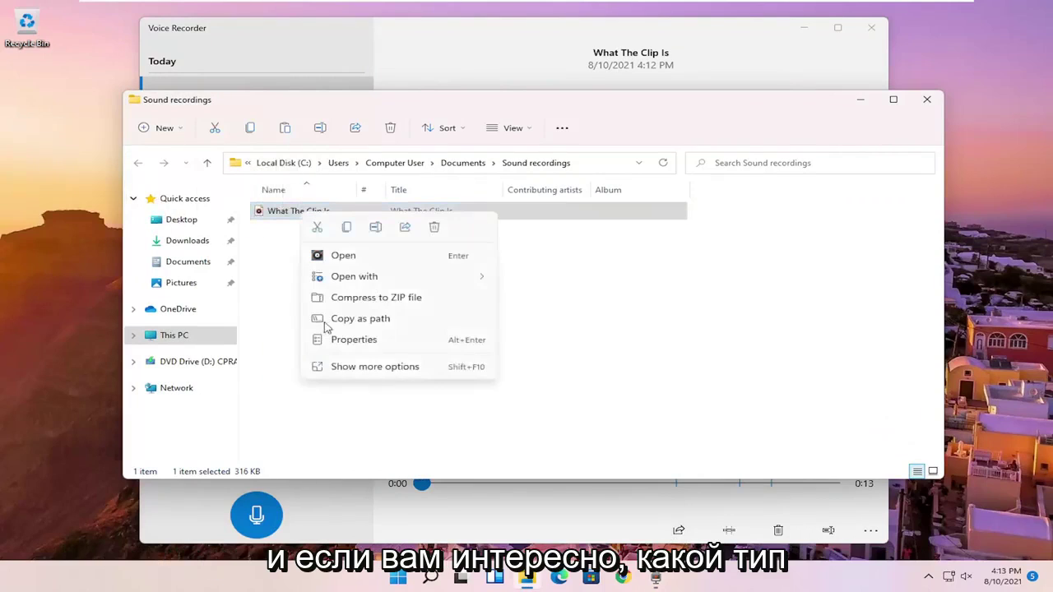
pyautogui.click(349, 340)
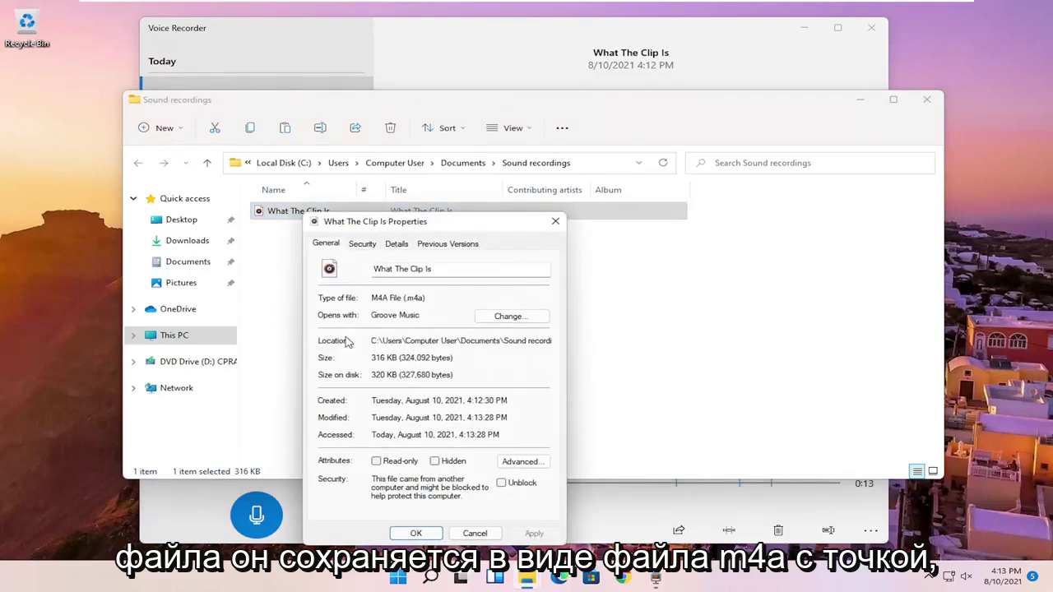
pyautogui.click(555, 221)
pyautogui.click(926, 100)
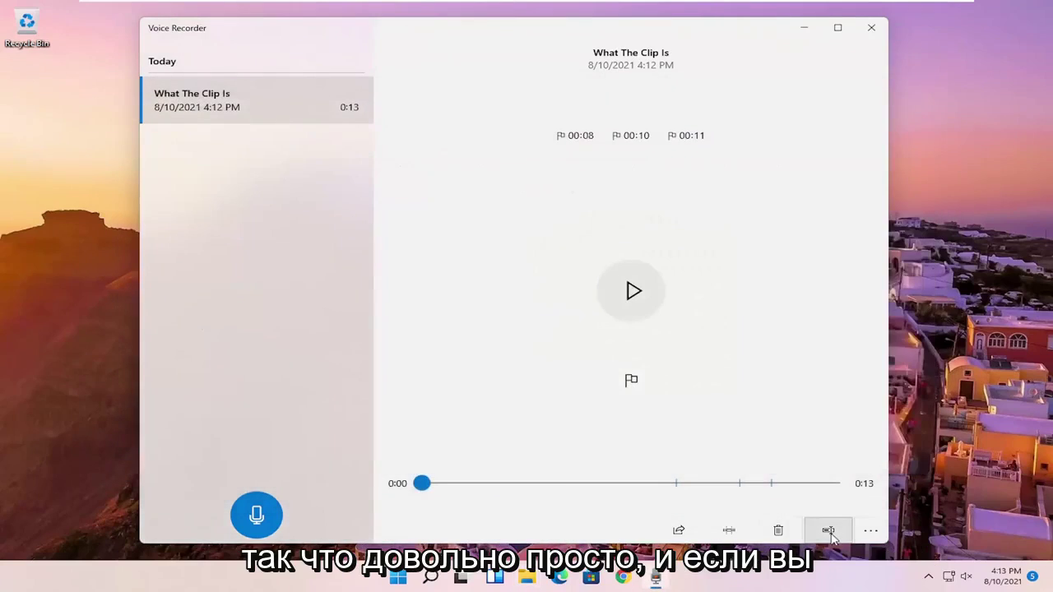
pyautogui.click(875, 531)
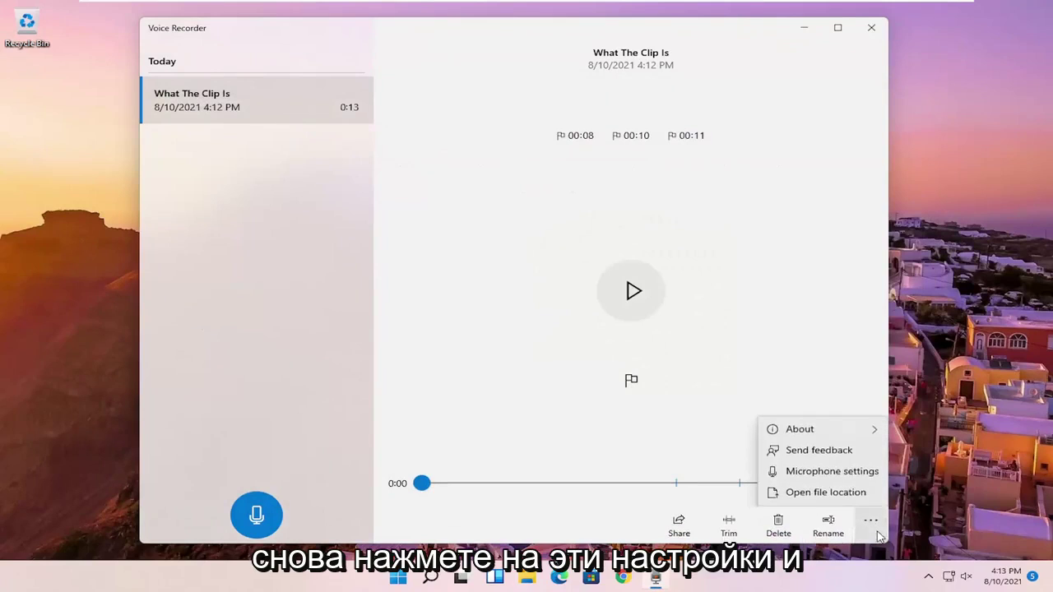
pyautogui.click(832, 471)
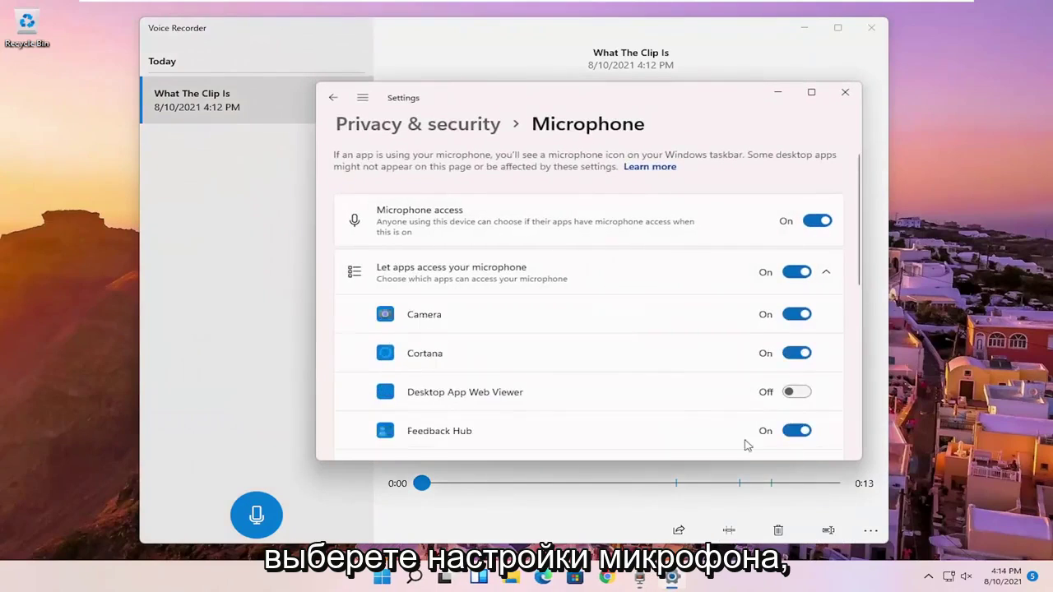
pyautogui.scroll(-2, 499, 314)
pyautogui.scroll(-2, 502, 309)
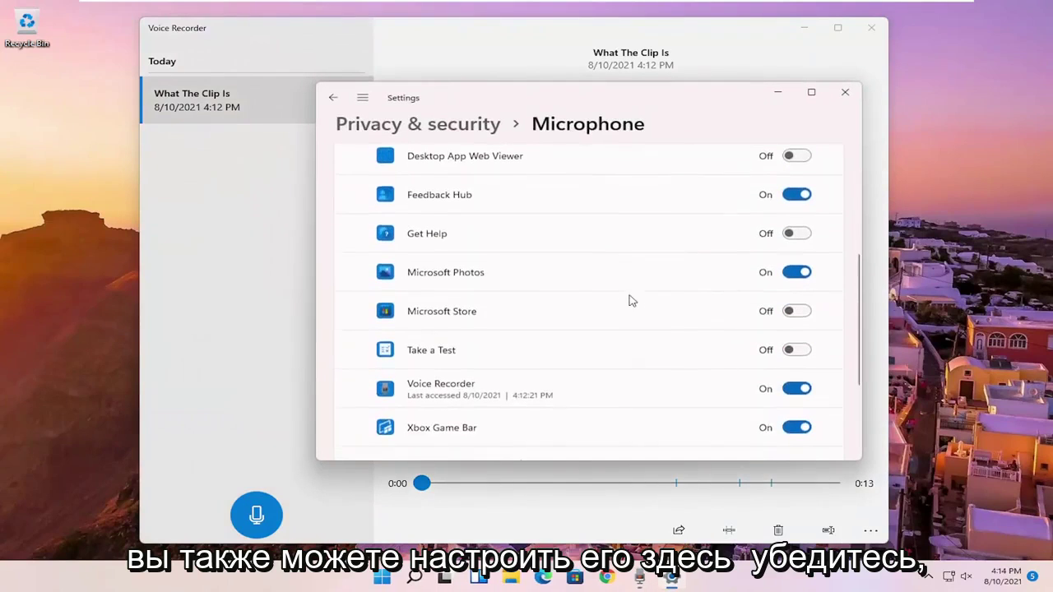
pyautogui.scroll(-1, 657, 345)
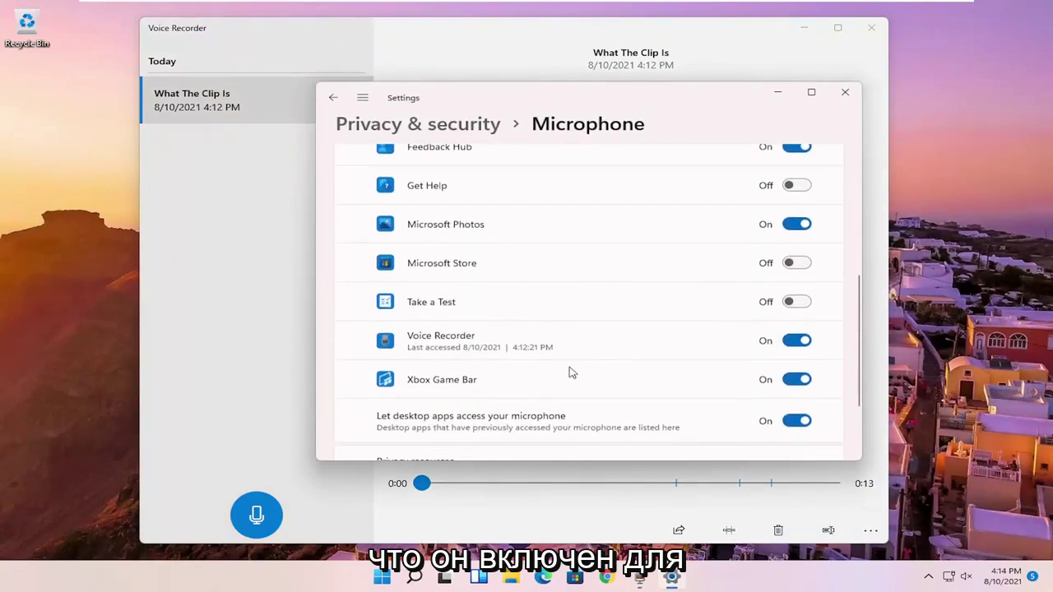
pyautogui.scroll(-2, 558, 387)
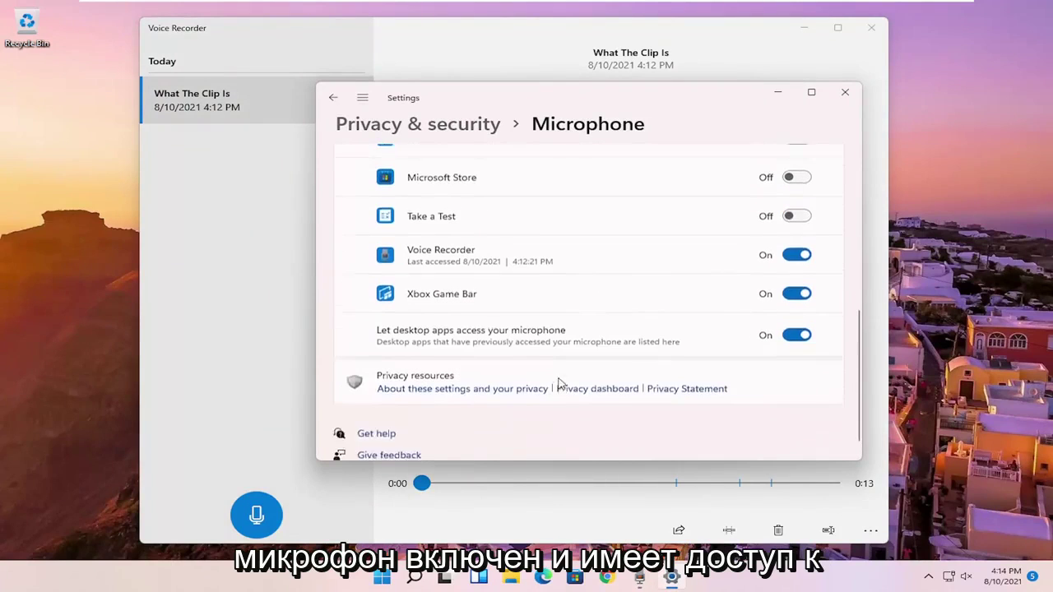
pyautogui.click(845, 93)
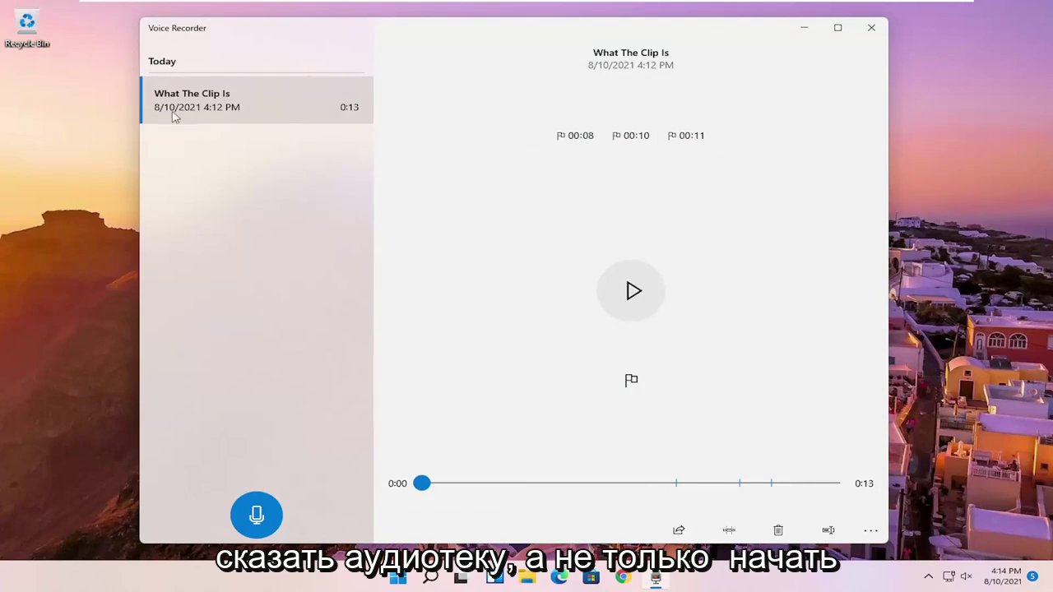
pyautogui.click(871, 27)
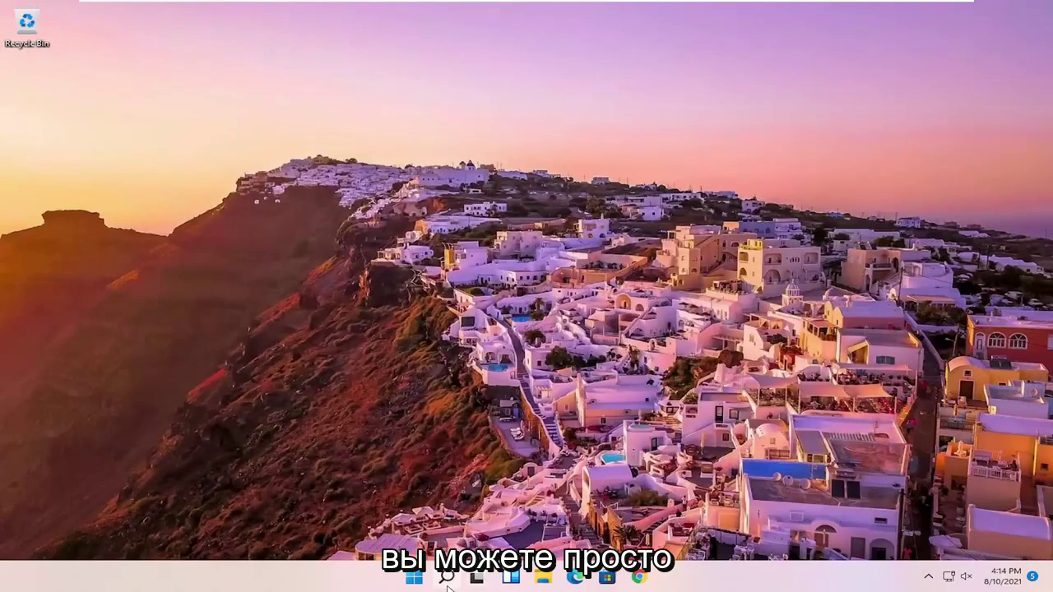
pyautogui.click(448, 586)
pyautogui.write('audio')
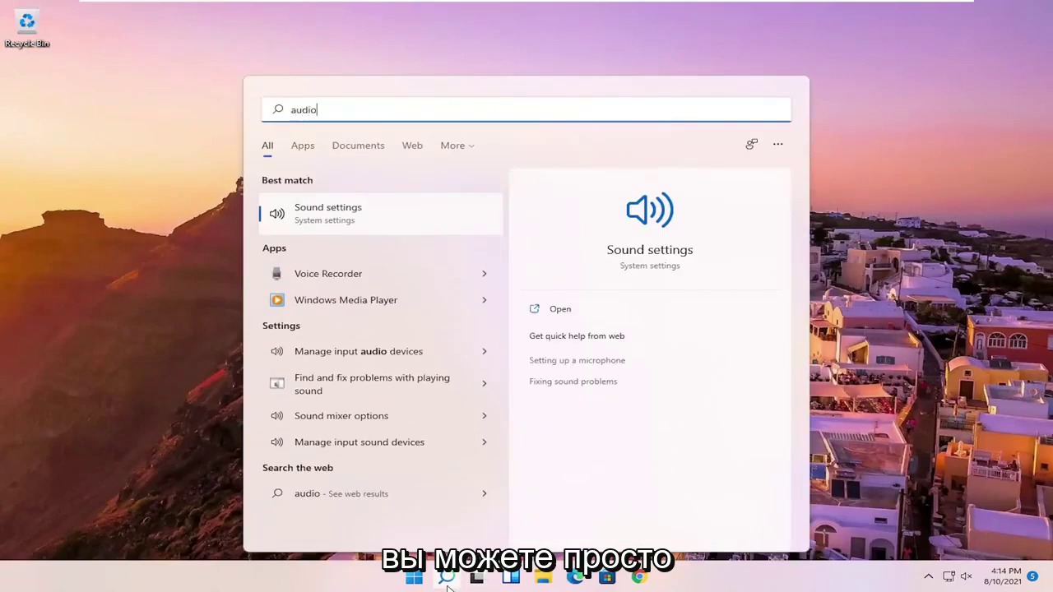
pyautogui.click(369, 274)
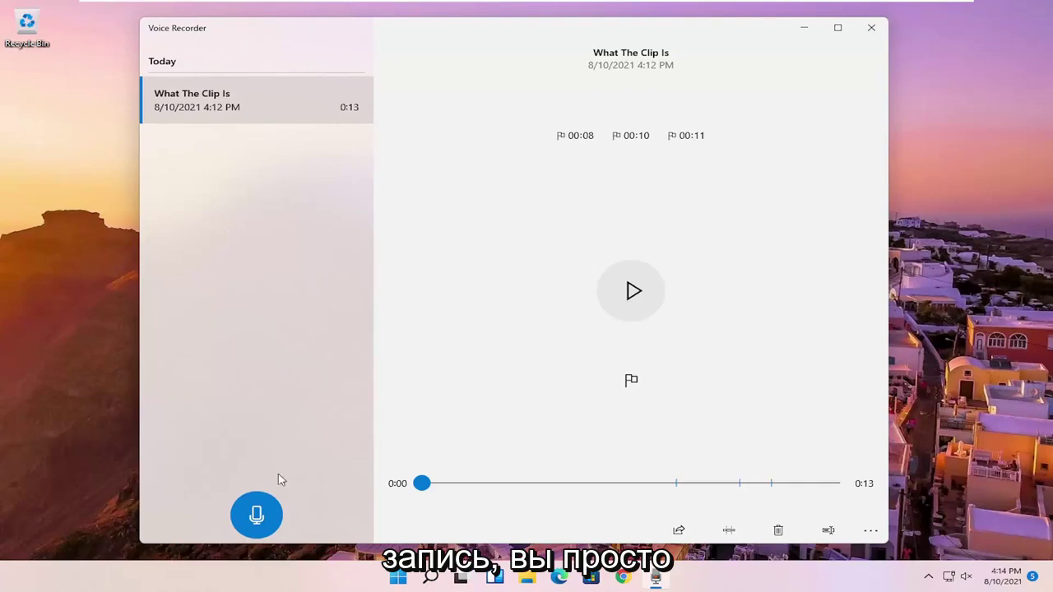
# Step: Capture a 2-second clip titled Recording, then close Voice Recorder
pyautogui.click(256, 516)
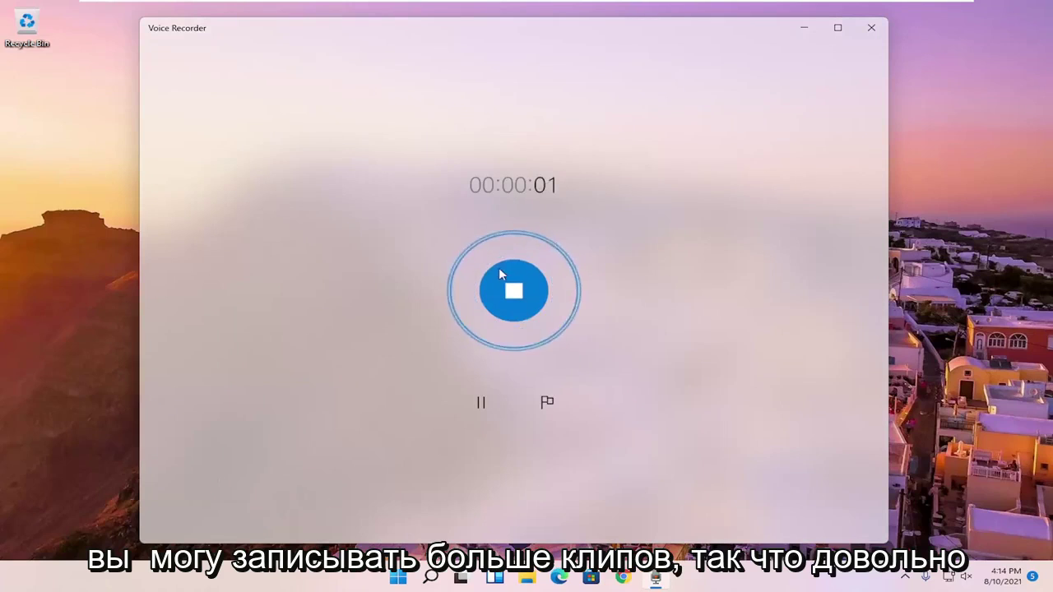
pyautogui.click(518, 292)
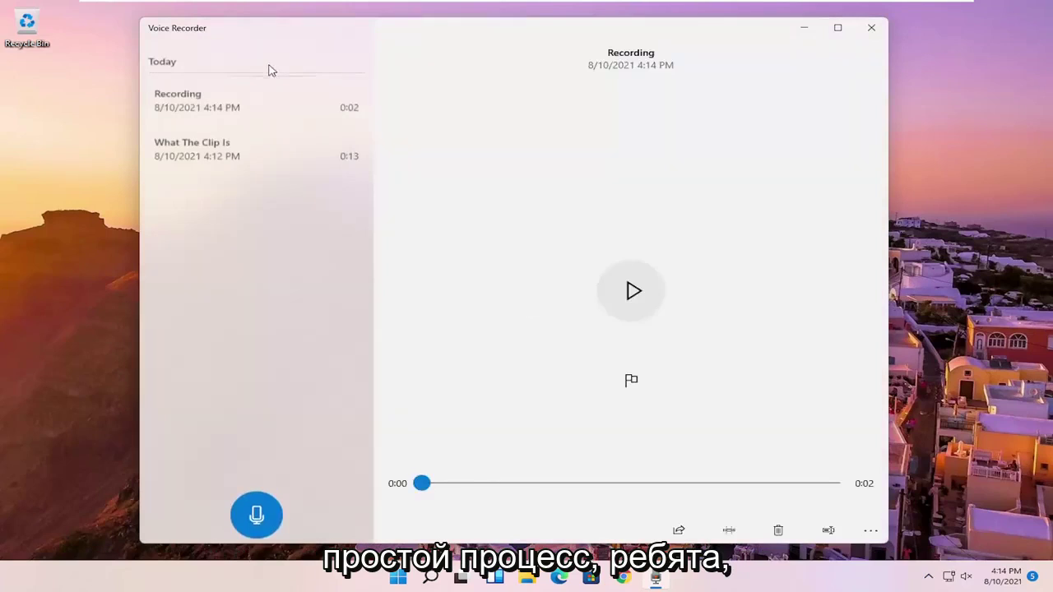
pyautogui.click(871, 28)
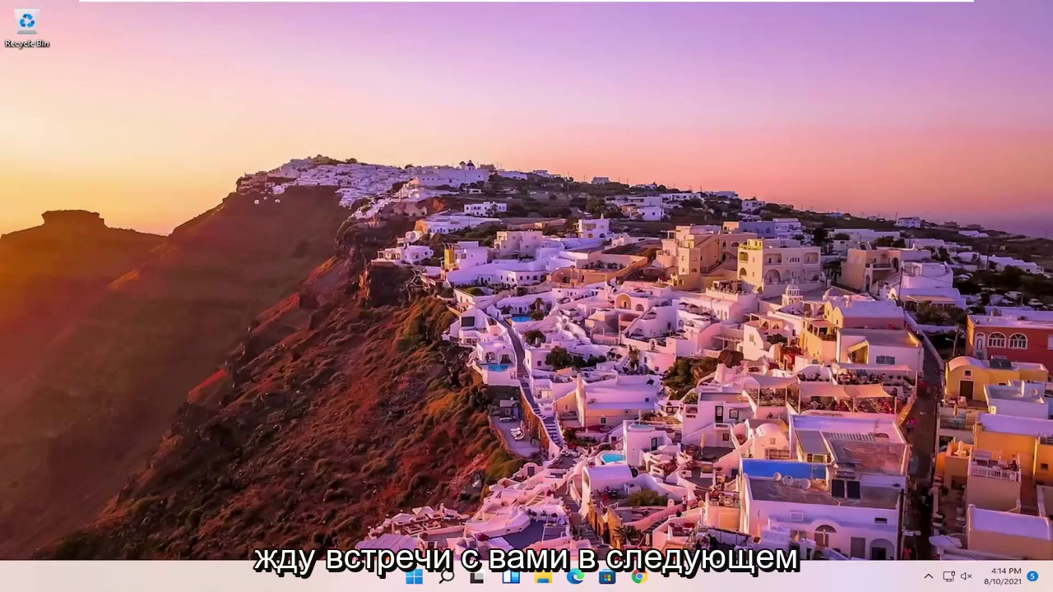